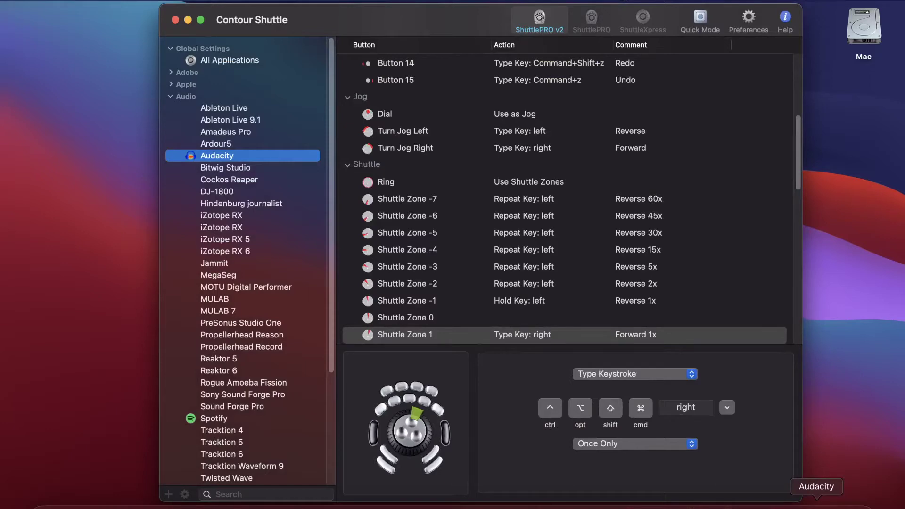
- Add a new custom settings entry for Audacity, chosen from the Applications folder
{"action": "left_click", "coordinate": [168, 493]}
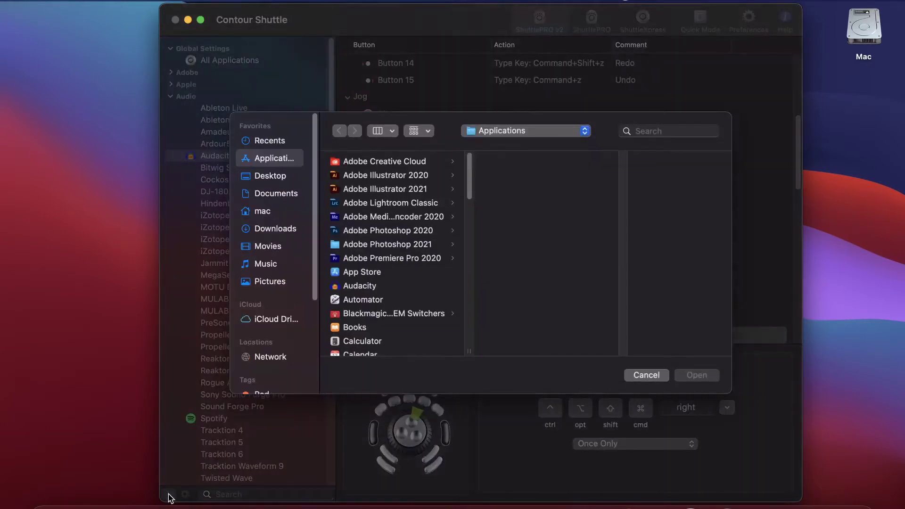
{"action": "left_click", "coordinate": [396, 286]}
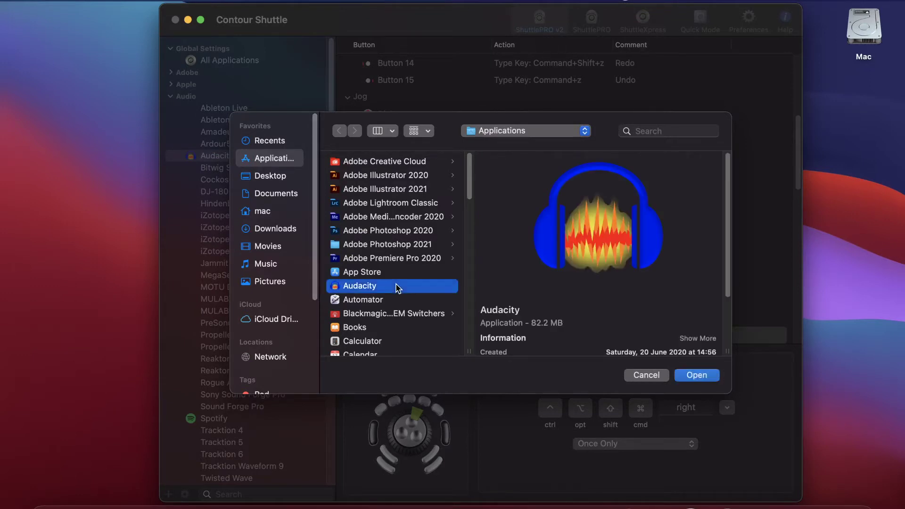
{"action": "left_click", "coordinate": [688, 376]}
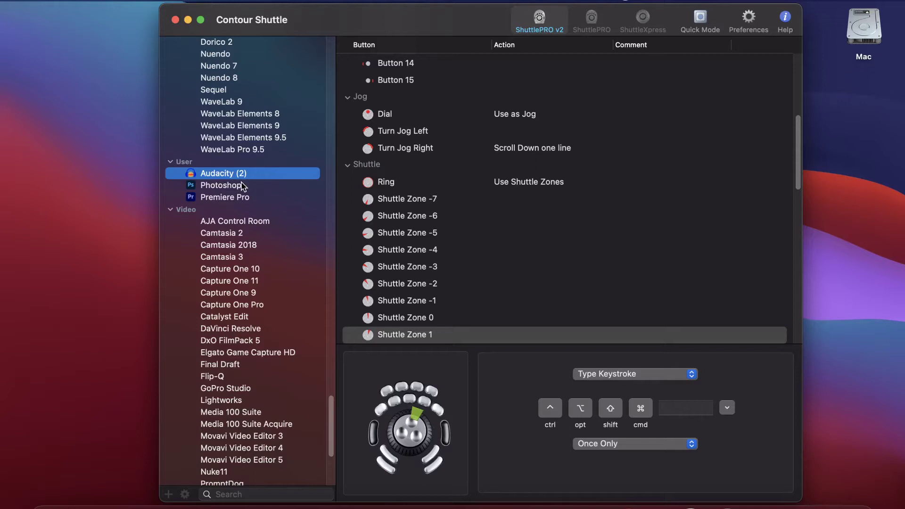
- Review Buttons 1–4, then make Button 1 send the Command+S keystroke
{"action": "scroll", "coordinate": [403, 89], "scroll_direction": "up", "scroll_amount": 5}
{"action": "left_click", "coordinate": [404, 85]}
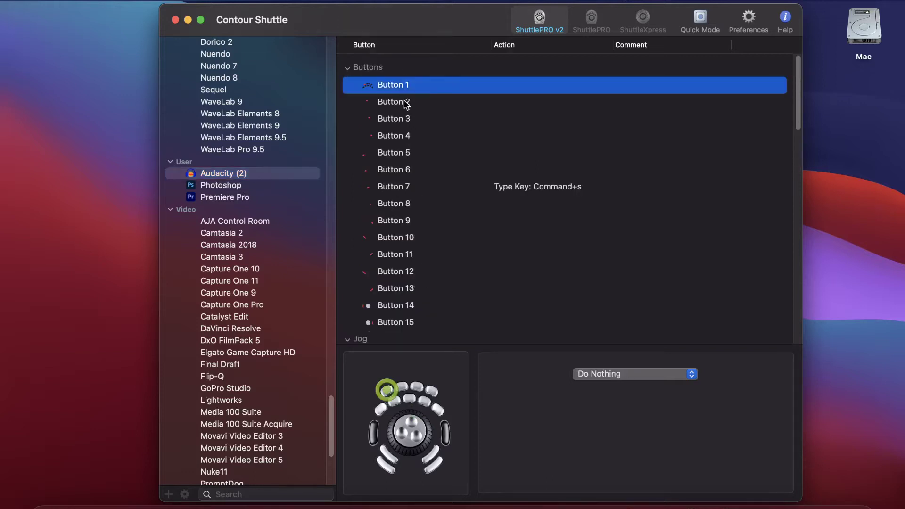
{"action": "left_click", "coordinate": [406, 102]}
{"action": "left_click", "coordinate": [405, 120]}
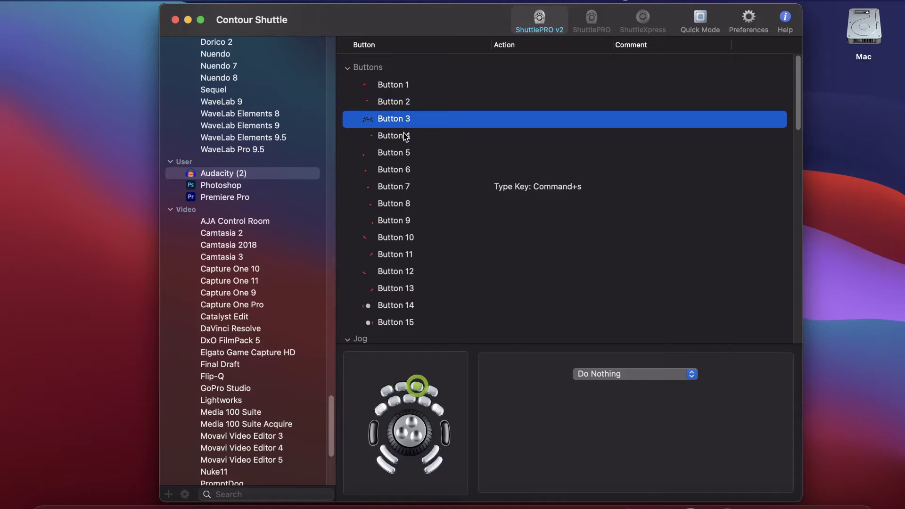
{"action": "left_click", "coordinate": [403, 137]}
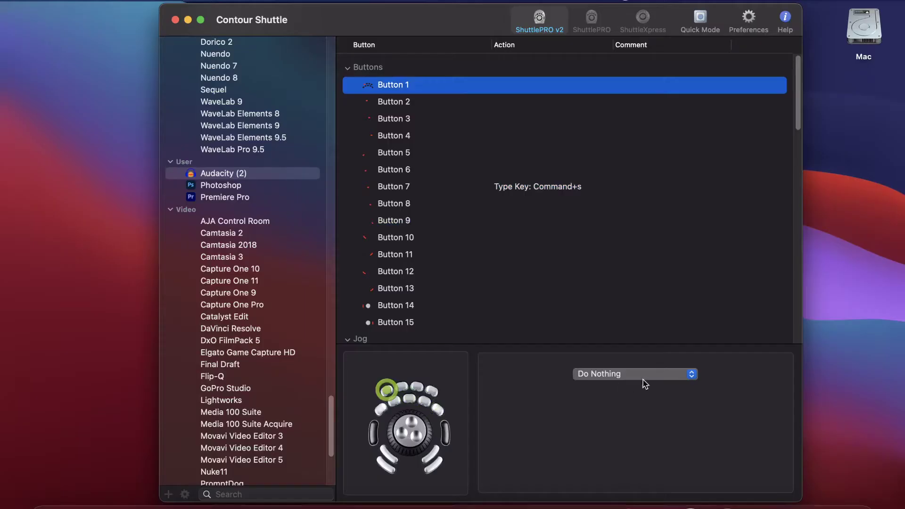
{"action": "left_click", "coordinate": [892, 239]}
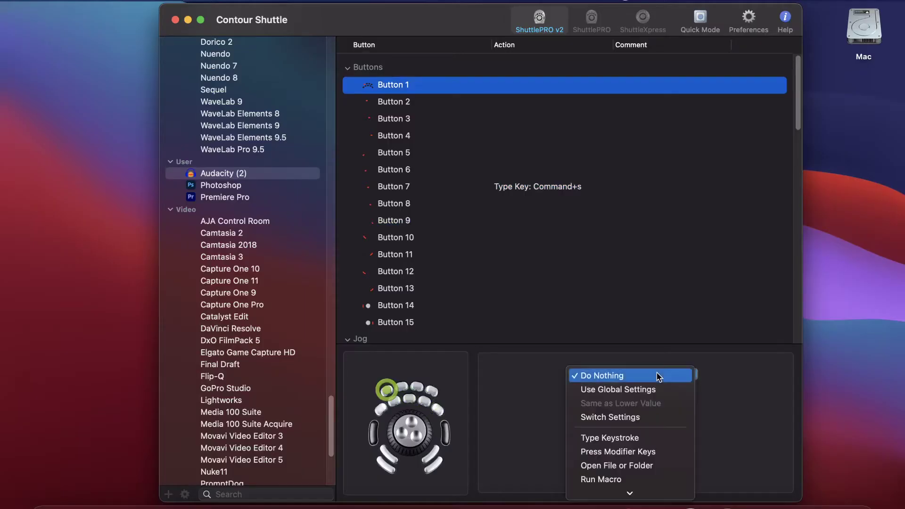
{"action": "left_click", "coordinate": [641, 439]}
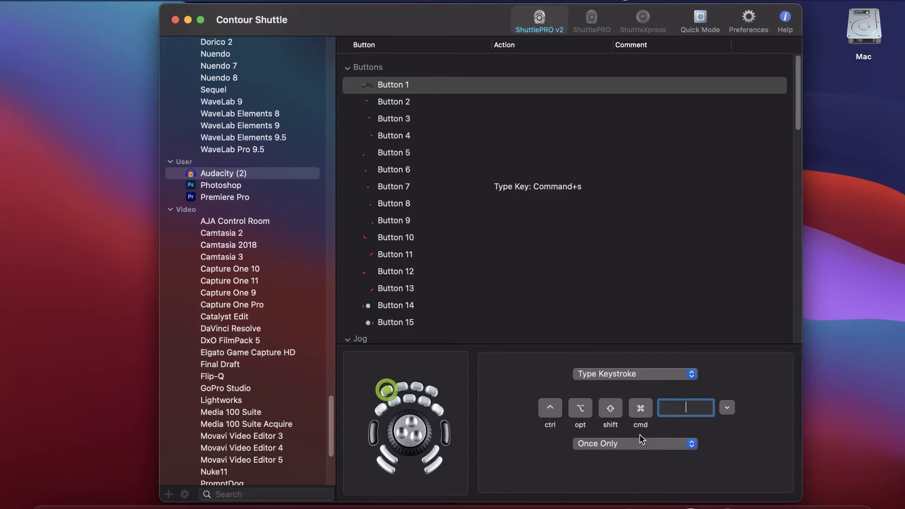
{"action": "key", "text": "super+s"}
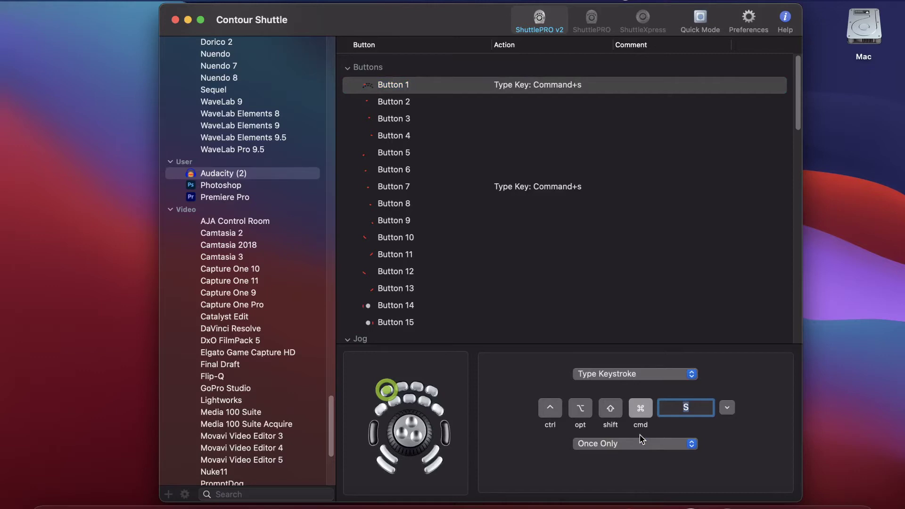
- Give Button 7 the comment 'Save Project'
{"action": "double_click", "coordinate": [631, 186]}
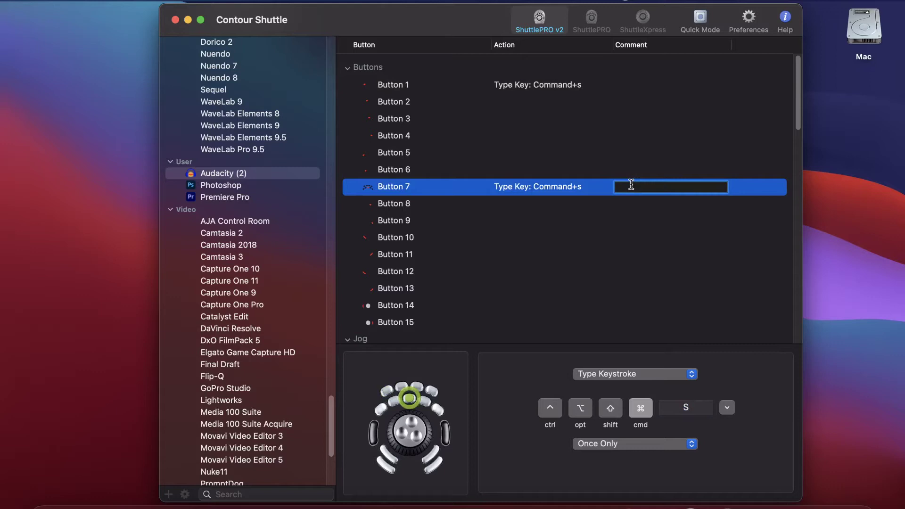
{"action": "type", "text": "Save Project"}
{"action": "key", "text": "Return"}
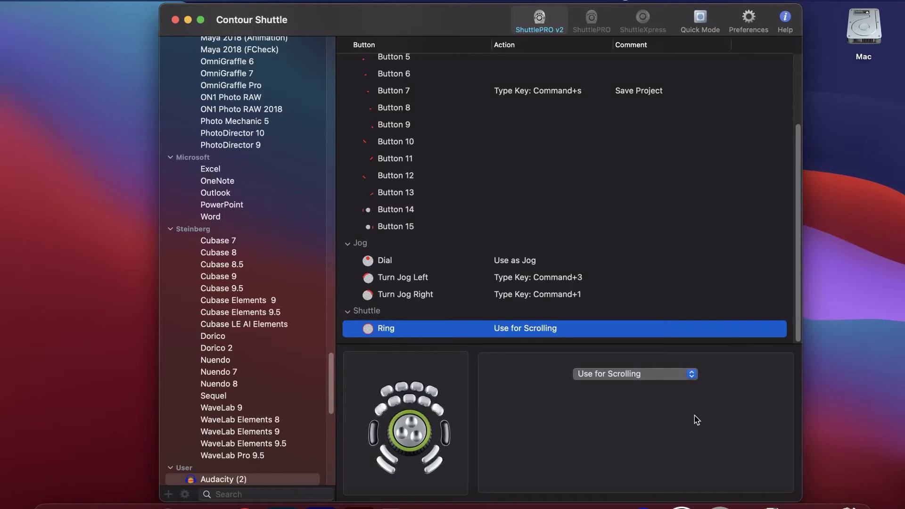
- Switch the Ring from Use for Scrolling to Use Shuttle Zones
{"action": "left_click", "coordinate": [674, 377]}
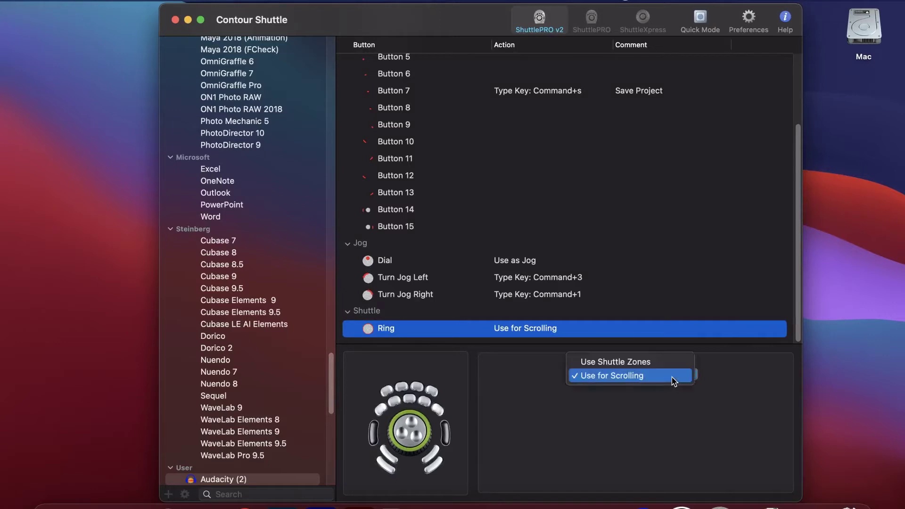
{"action": "left_click", "coordinate": [666, 362]}
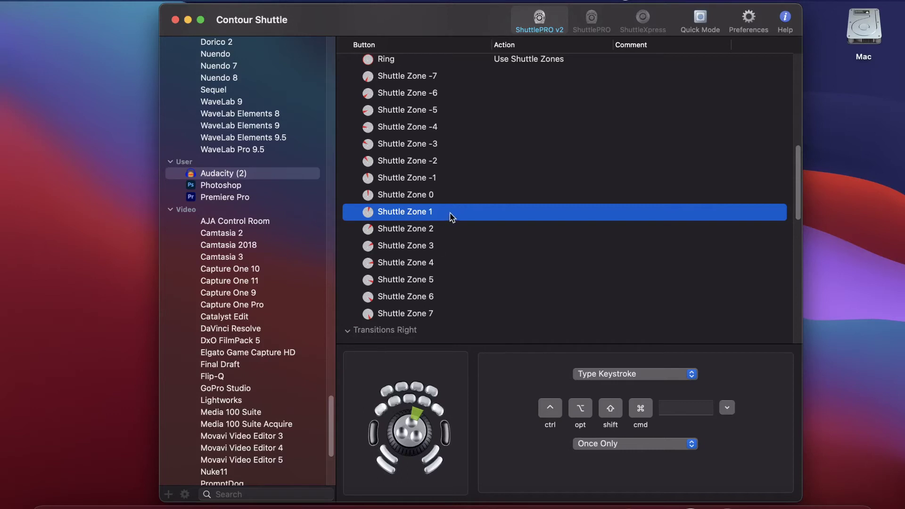
- Make Shuttle Zone 1 repeat the Right arrow 5 times per second
{"action": "left_click", "coordinate": [671, 404]}
{"action": "key", "text": "Right"}
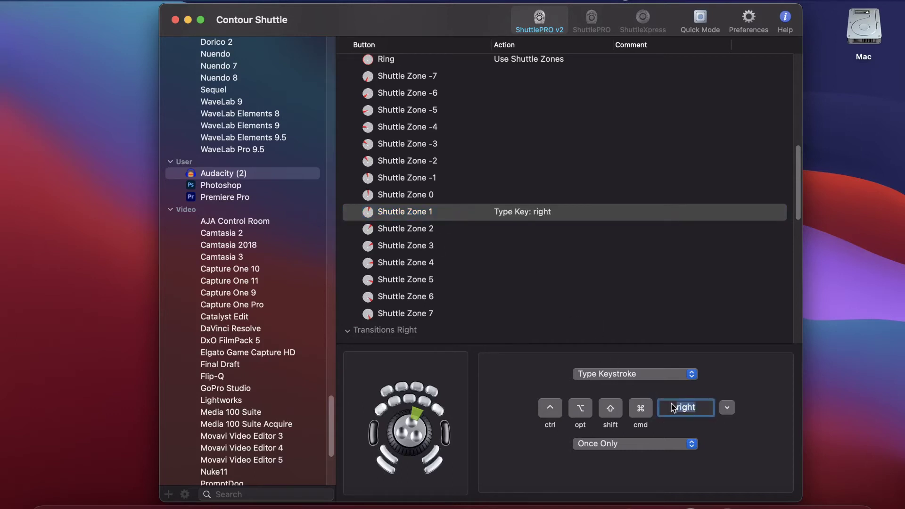
{"action": "left_click", "coordinate": [693, 444]}
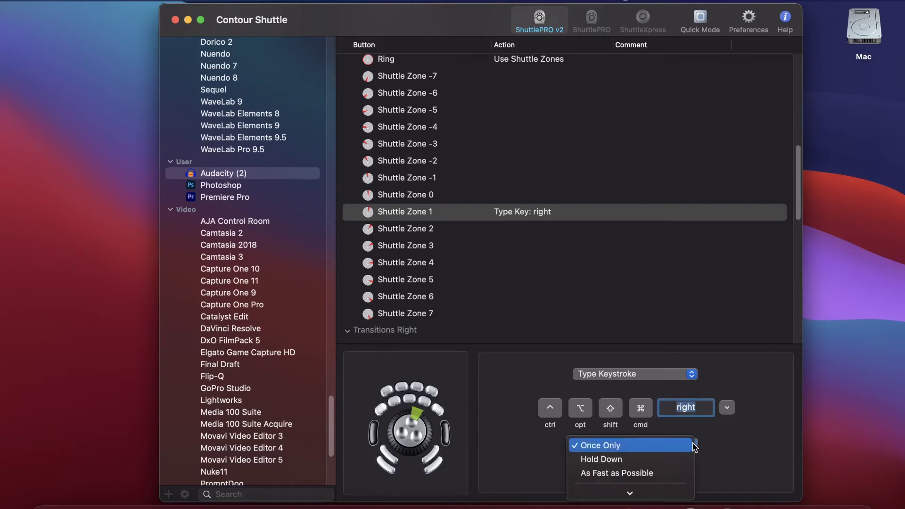
{"action": "scroll", "coordinate": [678, 471], "scroll_direction": "down", "scroll_amount": 5}
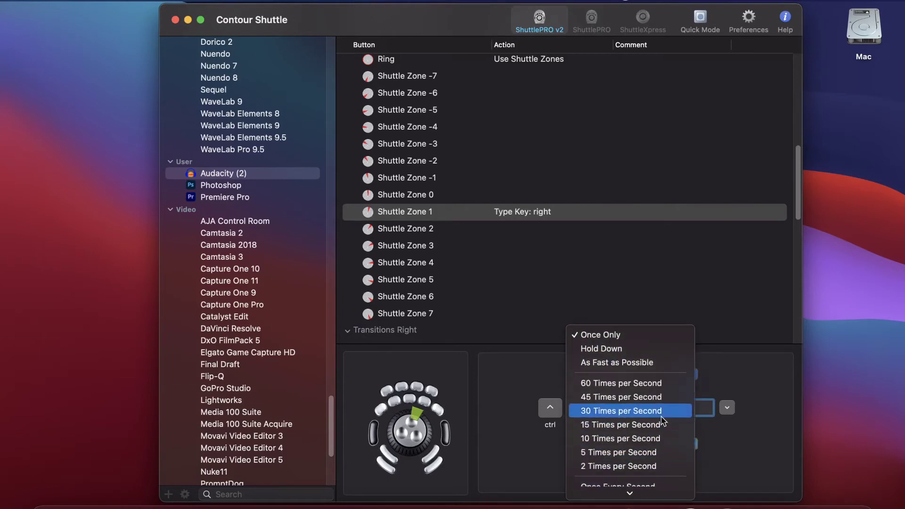
{"action": "left_click", "coordinate": [655, 452]}
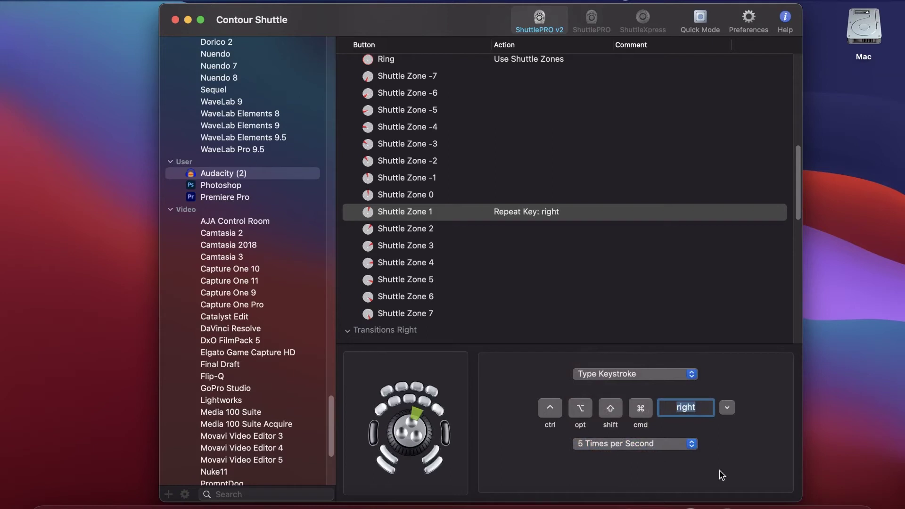
- Make Shuttle Zone 2 a Right arrow keystroke repeating 10 times per second
{"action": "left_click", "coordinate": [446, 231]}
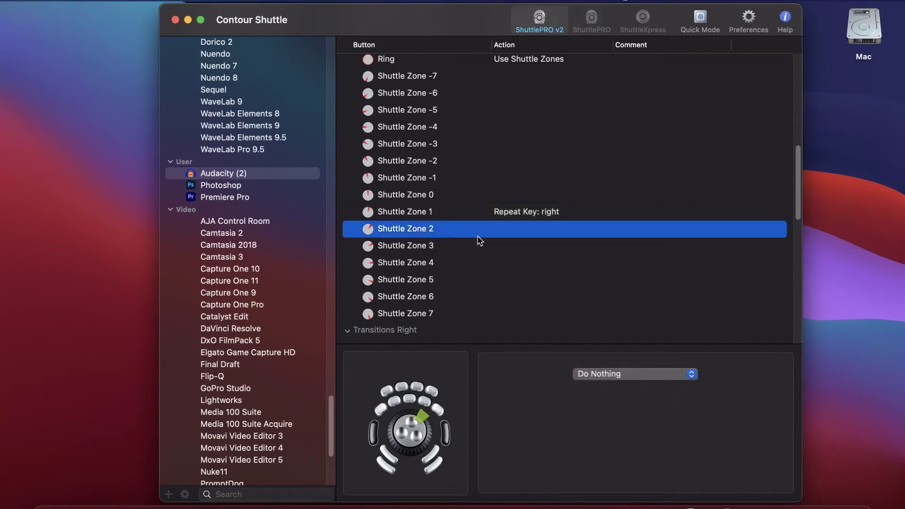
{"action": "left_click", "coordinate": [656, 375]}
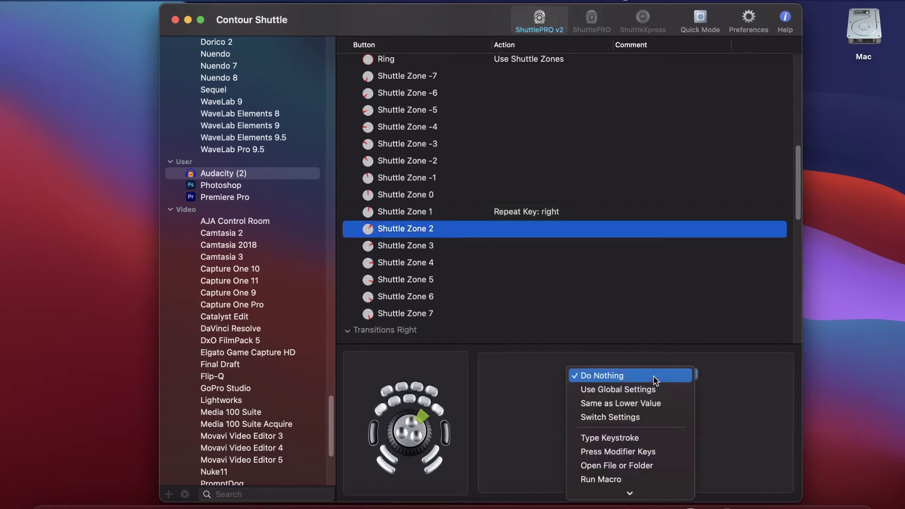
{"action": "left_click", "coordinate": [656, 437]}
{"action": "left_click", "coordinate": [686, 407]}
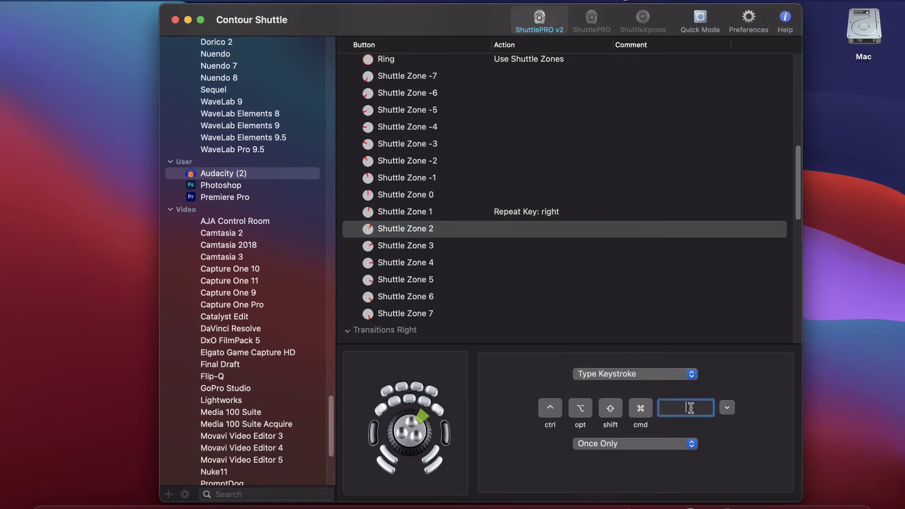
{"action": "key", "text": "Right"}
{"action": "left_click", "coordinate": [656, 444]}
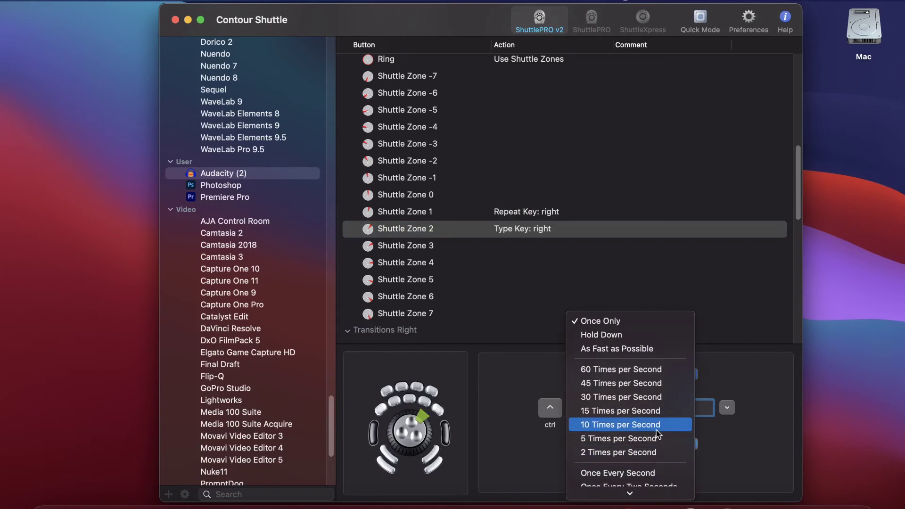
{"action": "left_click", "coordinate": [658, 425]}
- Make Shuttle Zone 3 repeat Right 10 times per second, and set Zone 4 to a keystroke
{"action": "left_click", "coordinate": [533, 248]}
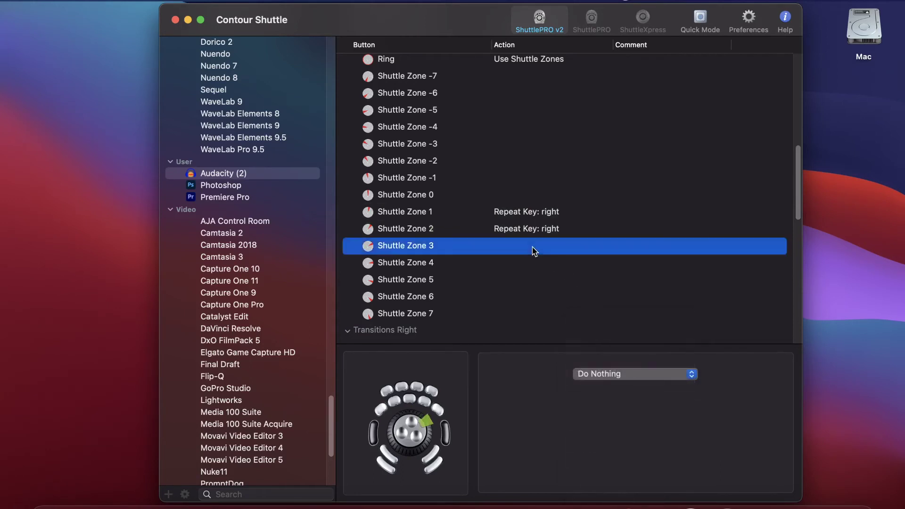
{"action": "left_click", "coordinate": [626, 374]}
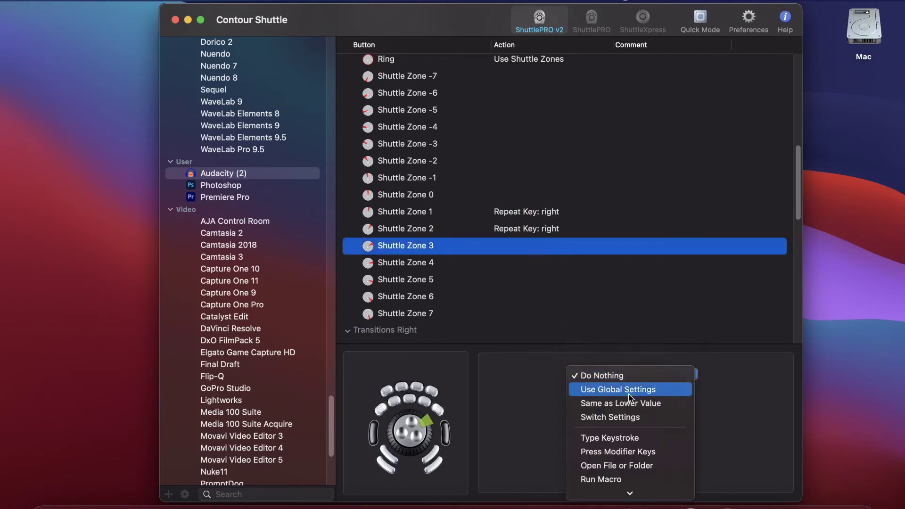
{"action": "left_click", "coordinate": [625, 438]}
{"action": "key", "text": "Right"}
{"action": "left_click", "coordinate": [661, 441]}
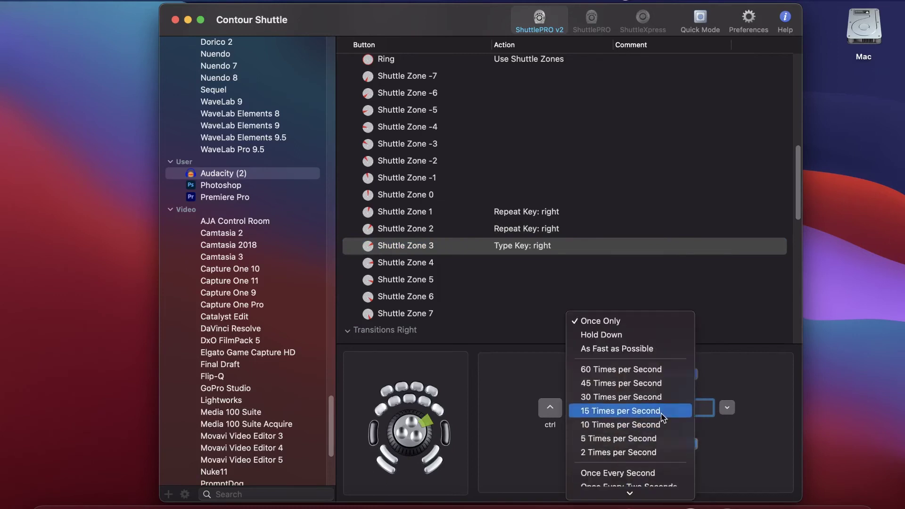
{"action": "left_click", "coordinate": [683, 409]}
{"action": "key", "text": "Down"}
{"action": "left_click", "coordinate": [645, 374]}
{"action": "left_click", "coordinate": [646, 439]}
{"action": "left_click", "coordinate": [653, 445]}
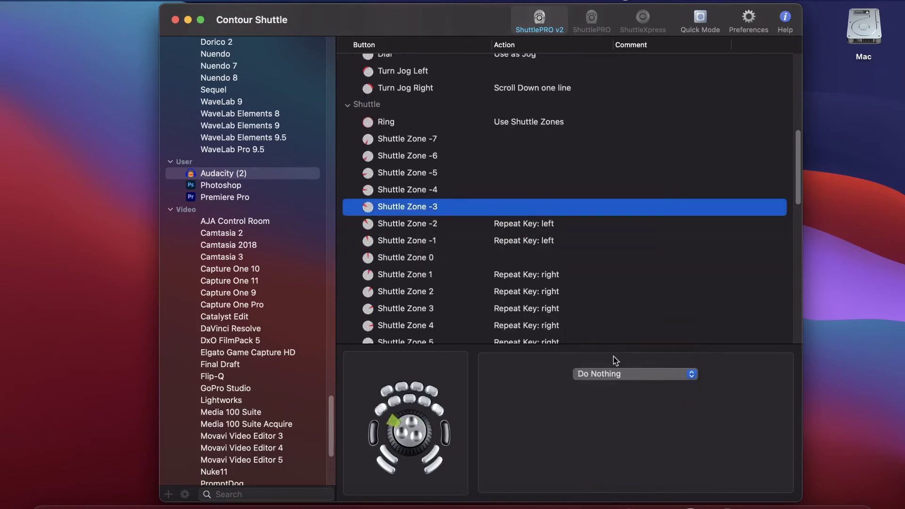
- Make Shuttle Zones -3 and -4 repeat the Left arrow keystroke
{"action": "left_click", "coordinate": [616, 374]}
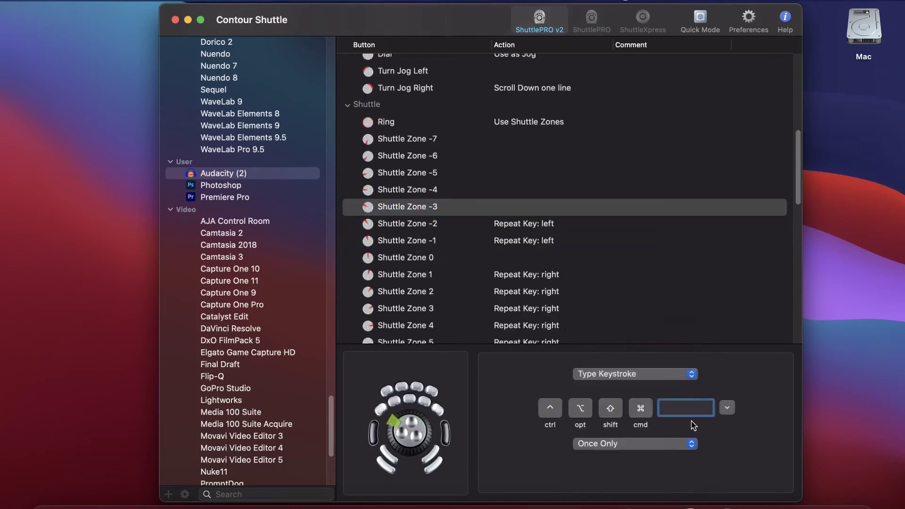
{"action": "key", "text": "Left"}
{"action": "left_click", "coordinate": [669, 443]}
{"action": "left_click", "coordinate": [677, 422]}
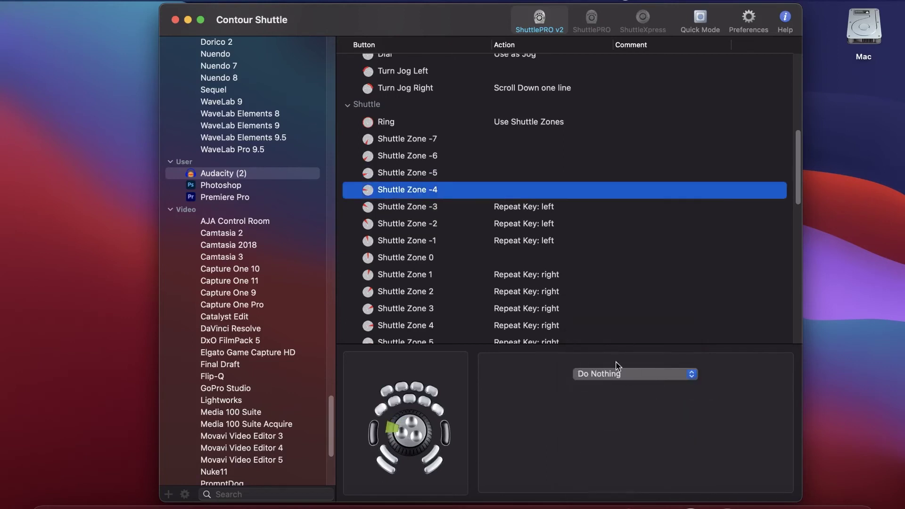
{"action": "left_click", "coordinate": [618, 373]}
{"action": "left_click", "coordinate": [607, 437]}
{"action": "key", "text": "Left"}
{"action": "left_click", "coordinate": [629, 444]}
{"action": "left_click", "coordinate": [630, 490]}
{"action": "left_click", "coordinate": [521, 172]}
- Make Shuttle Zones -5 and -6 repeat the Left arrow keystroke
{"action": "left_click", "coordinate": [627, 374]}
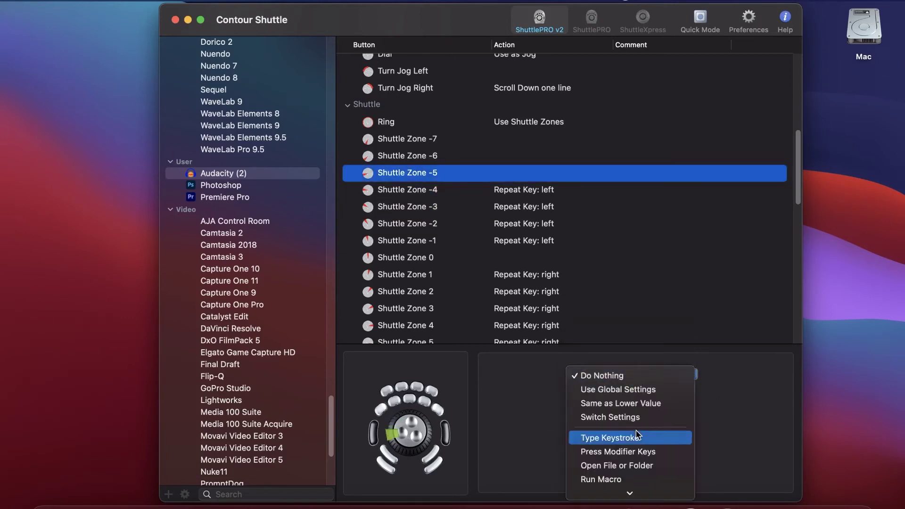
{"action": "left_click", "coordinate": [636, 438]}
{"action": "key", "text": "Left"}
{"action": "left_click", "coordinate": [629, 439]}
{"action": "left_click", "coordinate": [660, 396]}
{"action": "left_click", "coordinate": [521, 155]}
{"action": "left_click", "coordinate": [626, 374]}
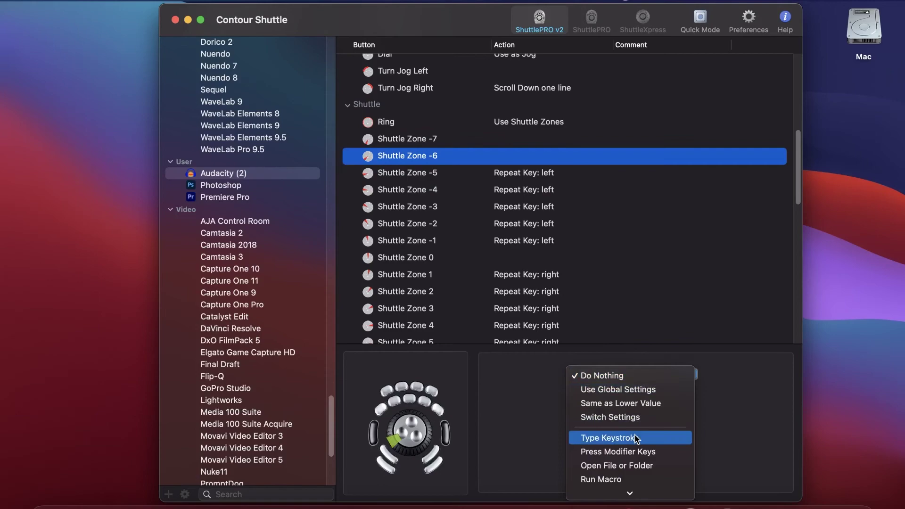
{"action": "left_click", "coordinate": [636, 437]}
{"action": "key", "text": "Left"}
{"action": "left_click", "coordinate": [660, 443]}
{"action": "left_click", "coordinate": [669, 424]}
- Set Shuttle Zone -7 to repeat Left, then step Audacity's edit position backward to test
{"action": "left_click", "coordinate": [521, 138]}
{"action": "left_click", "coordinate": [627, 374]}
{"action": "left_click", "coordinate": [608, 438]}
{"action": "key", "text": "Left"}
{"action": "left_click", "coordinate": [678, 443]}
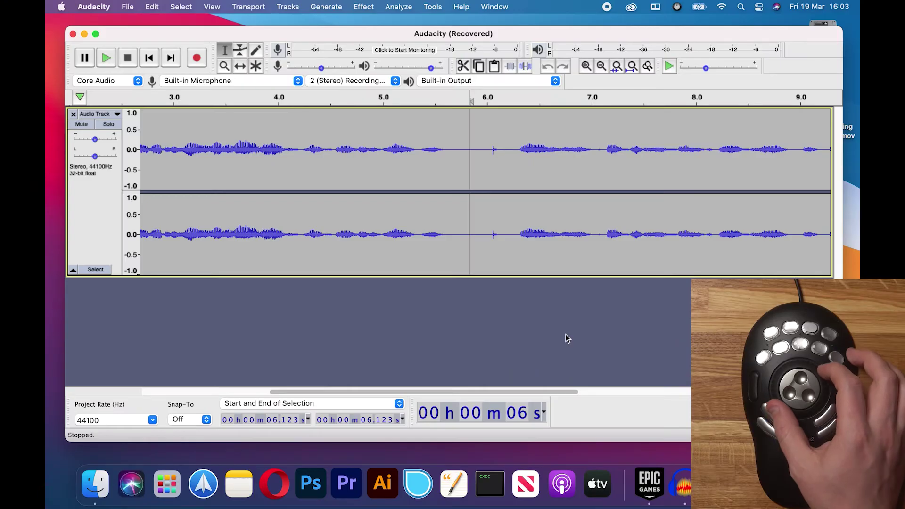
{"action": "key", "text": "Left"}
{"action": "key", "text": "Left"}
{"action": "key", "text": "Left"}
{"action": "key", "text": "Left"}
{"action": "key", "text": "Left"}
{"action": "key", "text": "Left"}
{"action": "key", "text": "Left"}
{"action": "key", "text": "Left"}
{"action": "key", "text": "Left"}
{"action": "key", "text": "Left"}
{"action": "key", "text": "Left"}
{"action": "key", "text": "Left"}
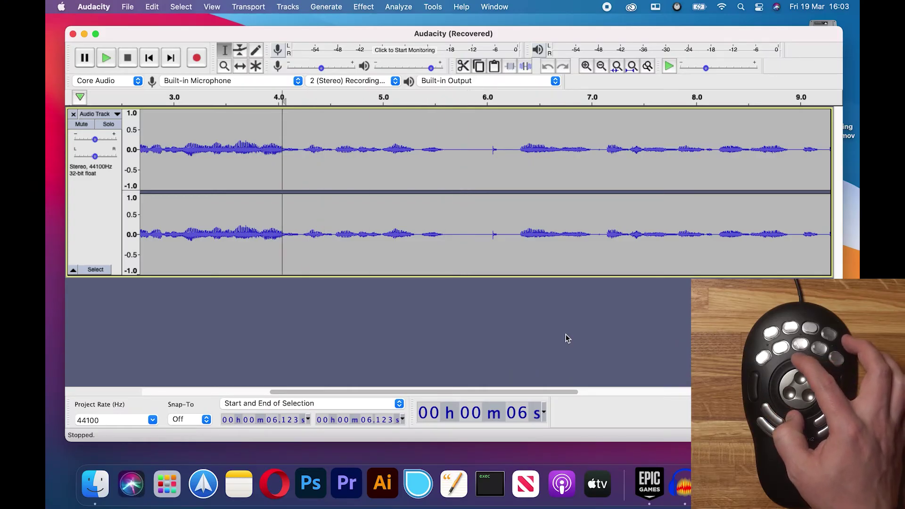
{"action": "key", "text": "Left"}
{"action": "key", "text": "Left"}
{"action": "key", "text": "Left"}
{"action": "key", "text": "Left"}
{"action": "key", "text": "Left"}
{"action": "key", "text": "Left"}
{"action": "key", "text": "Left"}
{"action": "key", "text": "Left"}
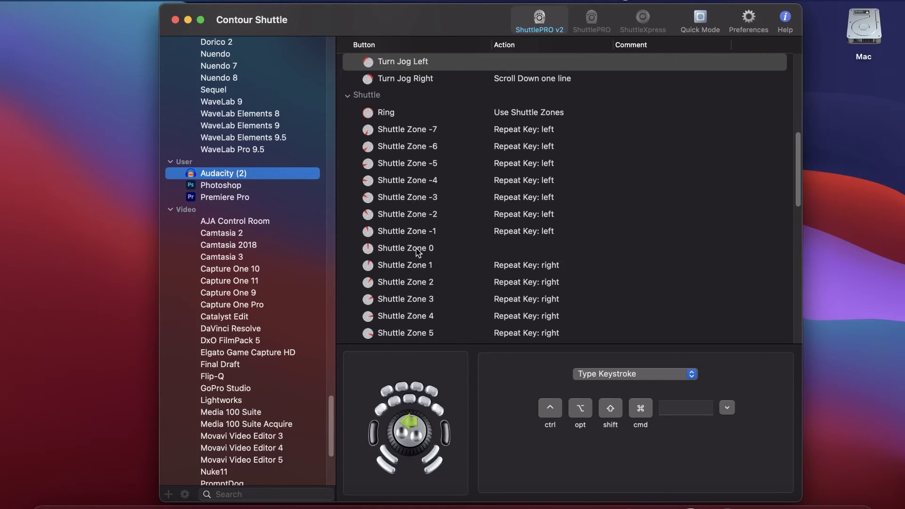
{"action": "key", "text": "super+Tab"}
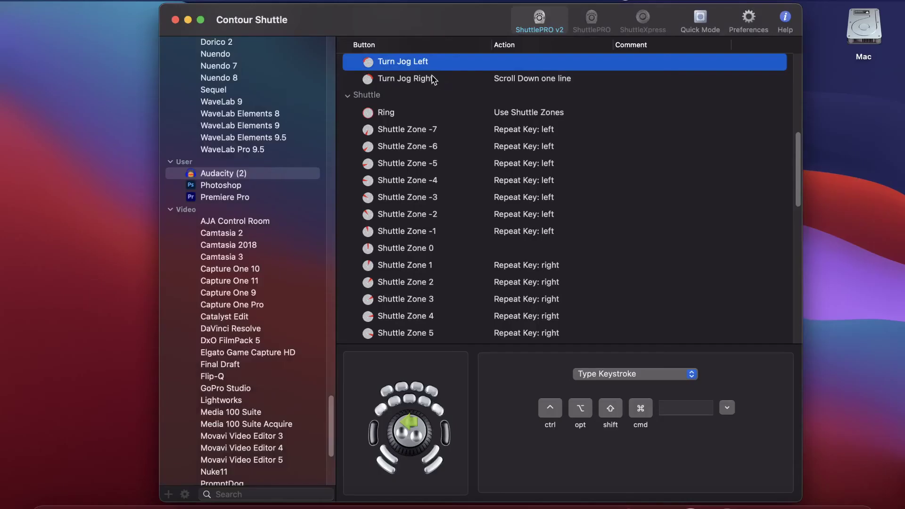
- Map Turn Jog Right to the Command+1 keystroke (Audacity zoom in)
{"action": "left_click", "coordinate": [428, 79]}
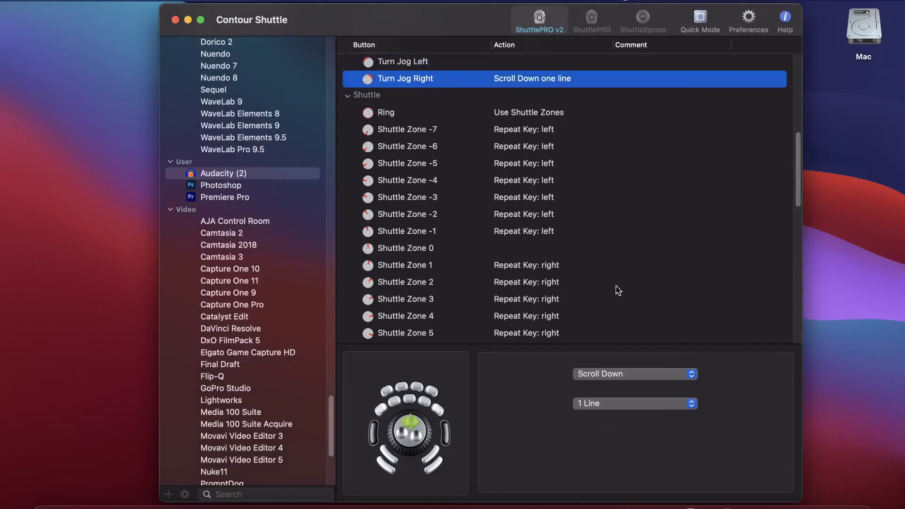
{"action": "left_click", "coordinate": [661, 375]}
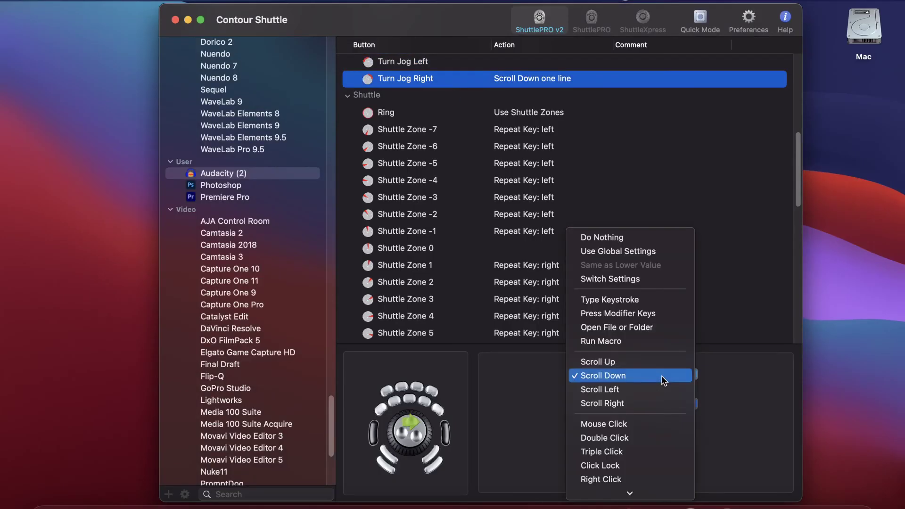
{"action": "left_click", "coordinate": [653, 300]}
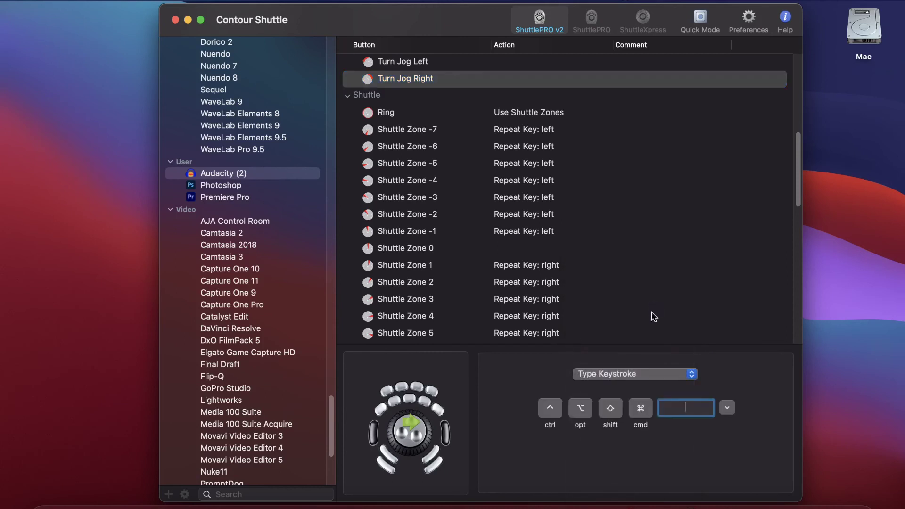
{"action": "key", "text": "super+1"}
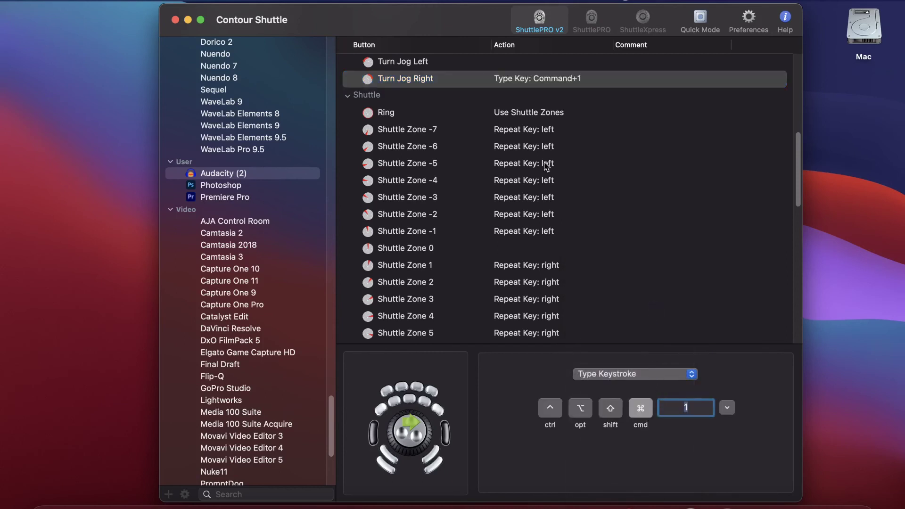
- Map Turn Jog Left to the Command+3 keystroke (Audacity zoom out)
{"action": "left_click", "coordinate": [519, 66]}
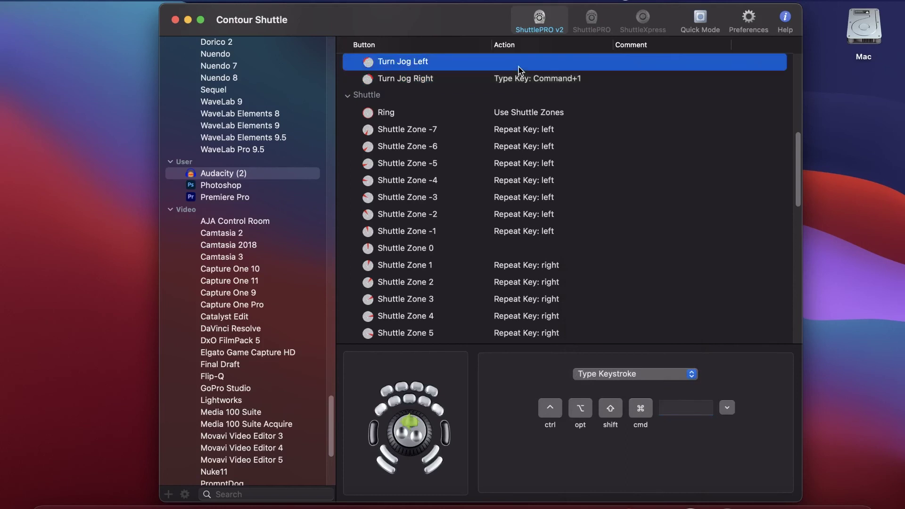
{"action": "left_click", "coordinate": [678, 408]}
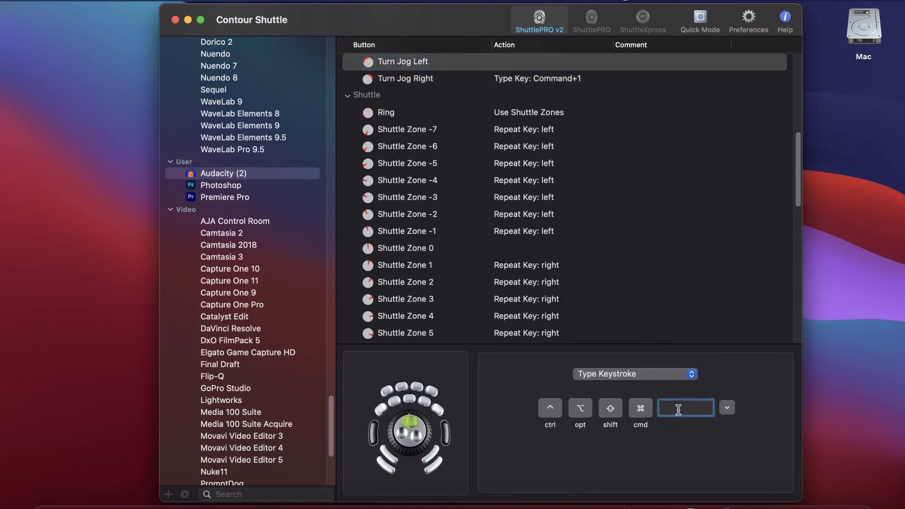
{"action": "key", "text": "super+3"}
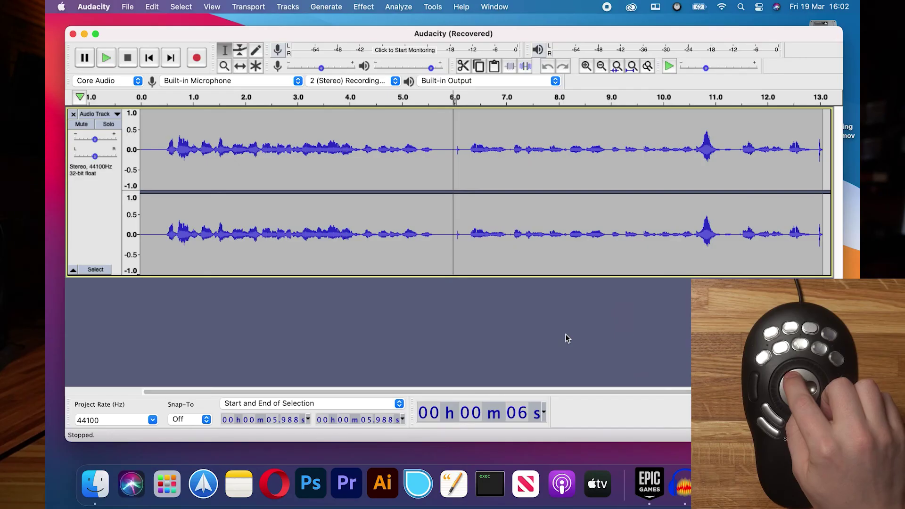
- Test zooming the Audacity timeline in, out, and back in
{"action": "key", "text": "super+1"}
{"action": "key", "text": "super+1"}
{"action": "key", "text": "super+1"}
{"action": "key", "text": "super+1"}
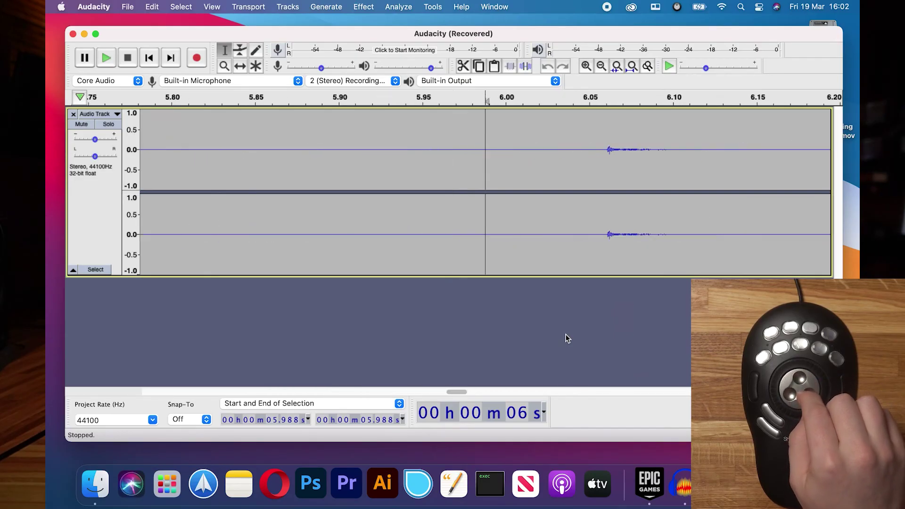
{"action": "key", "text": "super+3"}
{"action": "key", "text": "super+3"}
{"action": "key", "text": "super+3"}
{"action": "key", "text": "super+3"}
{"action": "key", "text": "super+3"}
{"action": "key", "text": "super+3"}
{"action": "key", "text": "super+3"}
{"action": "key", "text": "super+3"}
{"action": "key", "text": "super+3"}
{"action": "key", "text": "super+3"}
{"action": "key", "text": "super+3"}
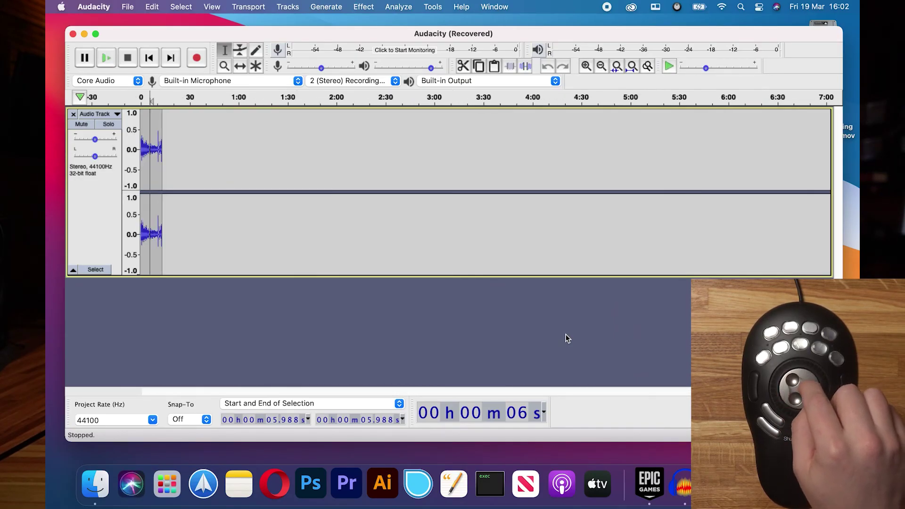
{"action": "key", "text": "super+1"}
{"action": "key", "text": "super+1"}
{"action": "key", "text": "super+1"}
{"action": "key", "text": "super+1"}
{"action": "key", "text": "super+1"}
{"action": "key", "text": "super+1"}
{"action": "key", "text": "super+1"}
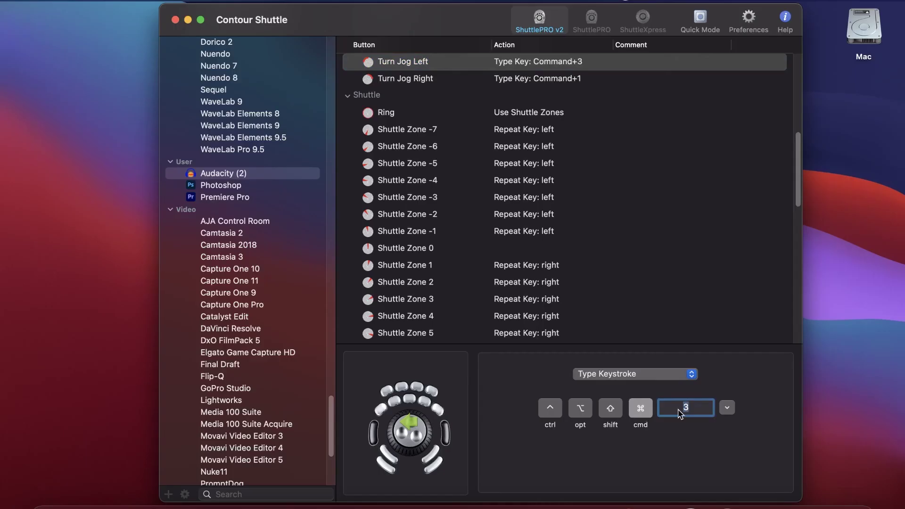